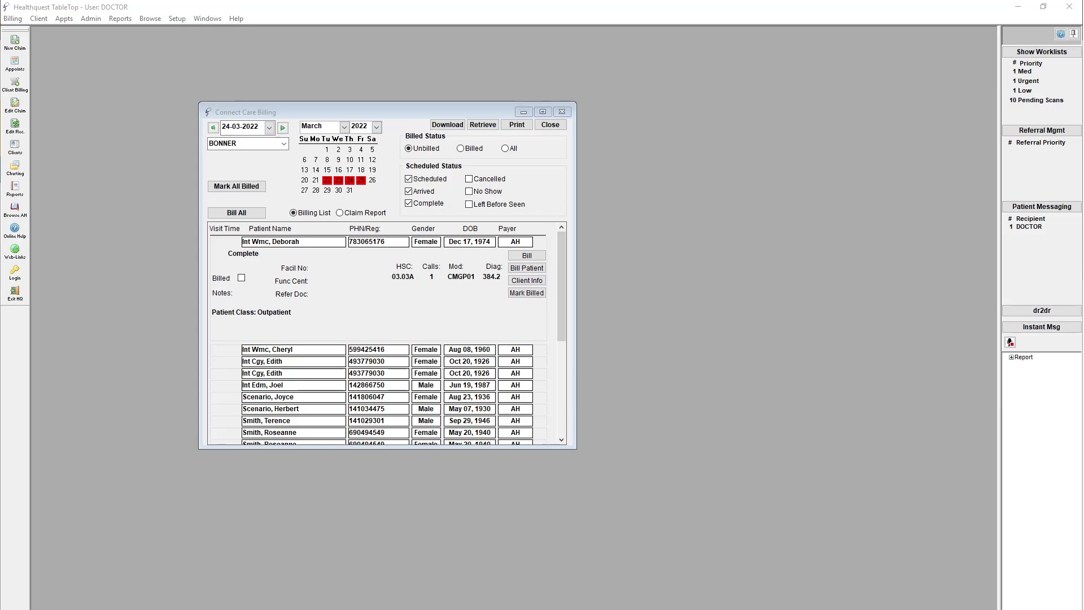
- Close the current Connect Care Billing window
click(711, 452)
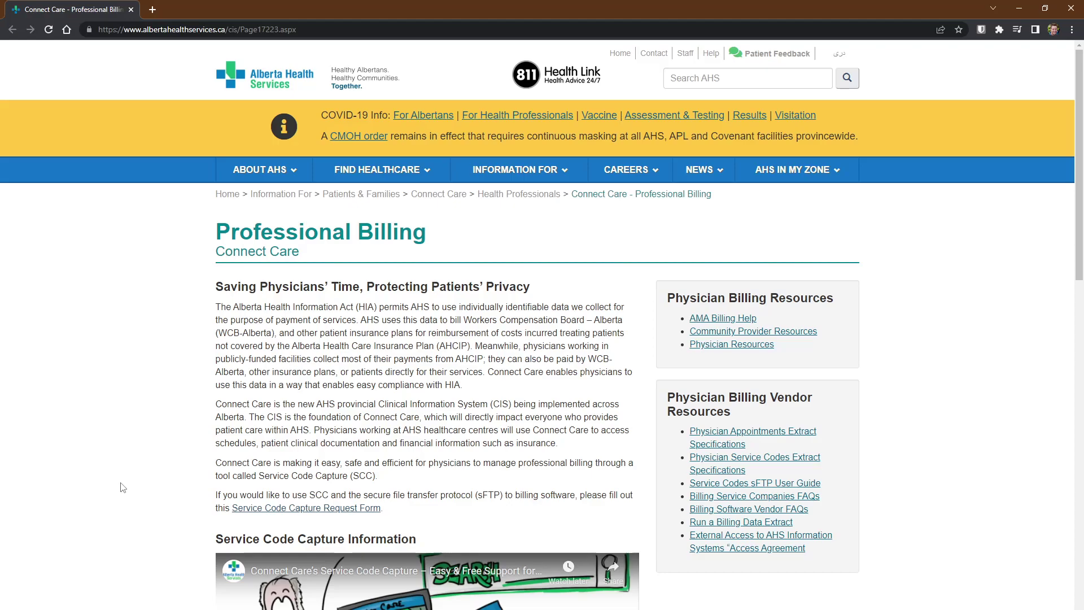
scroll(122, 488, down, 2)
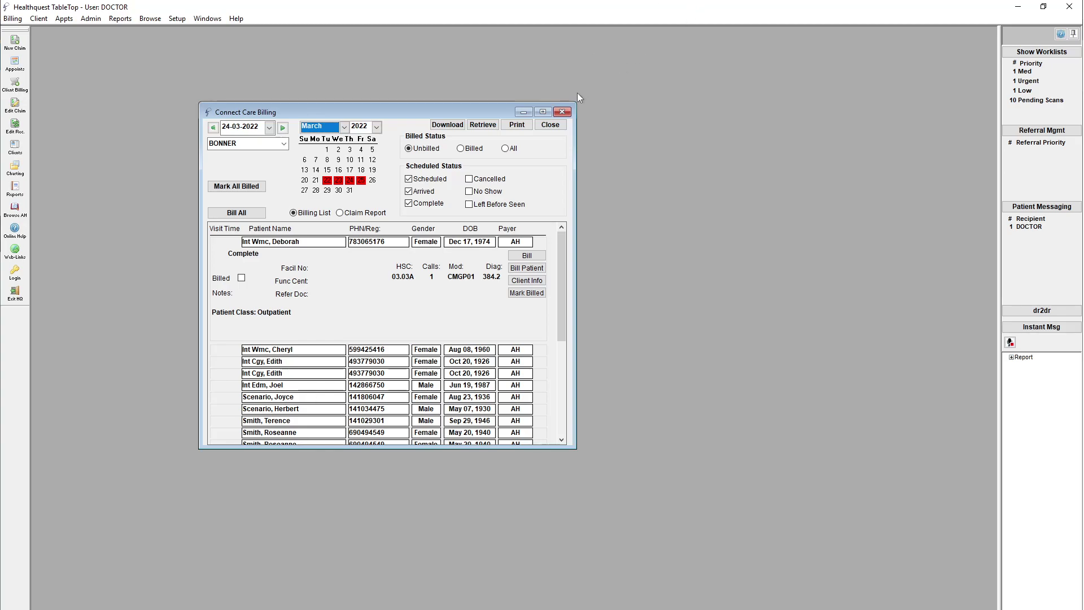
click(553, 129)
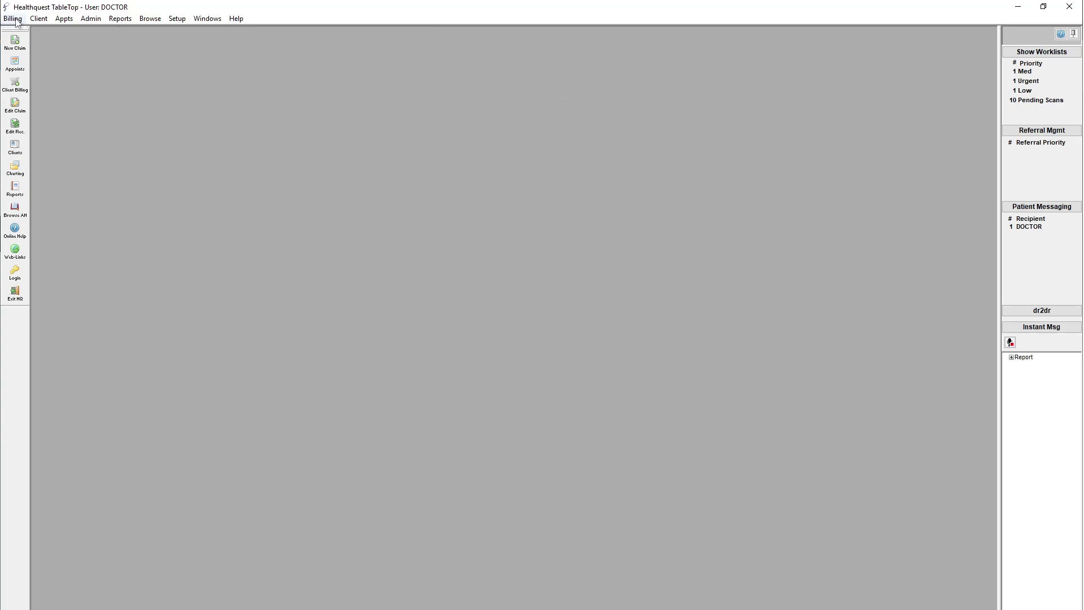
- Reopen Billing > Connect Care Billing, centre the window and download Connect Care updates
click(14, 20)
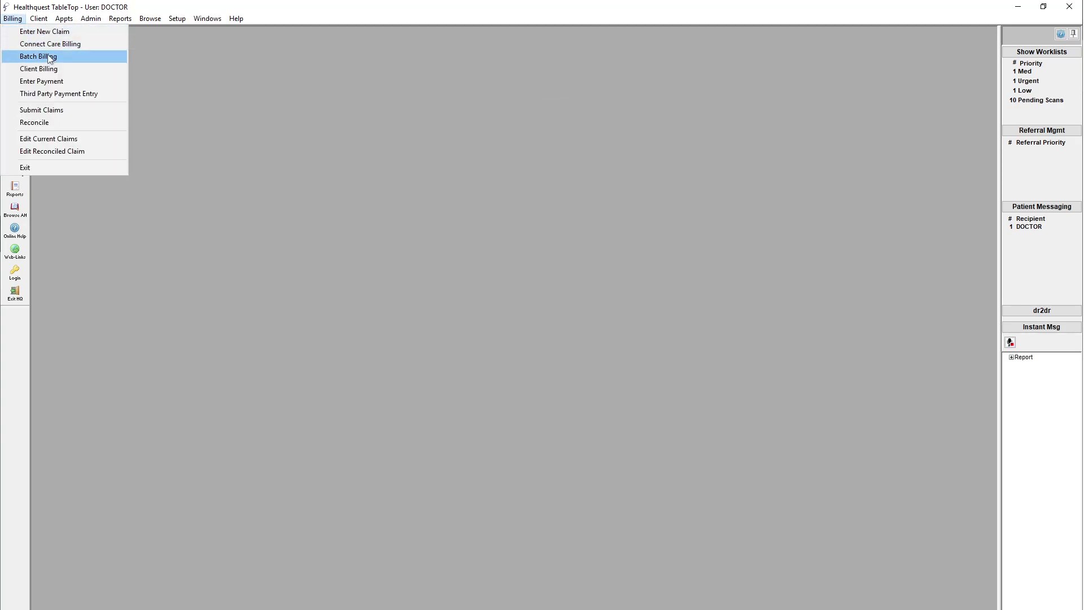
click(88, 45)
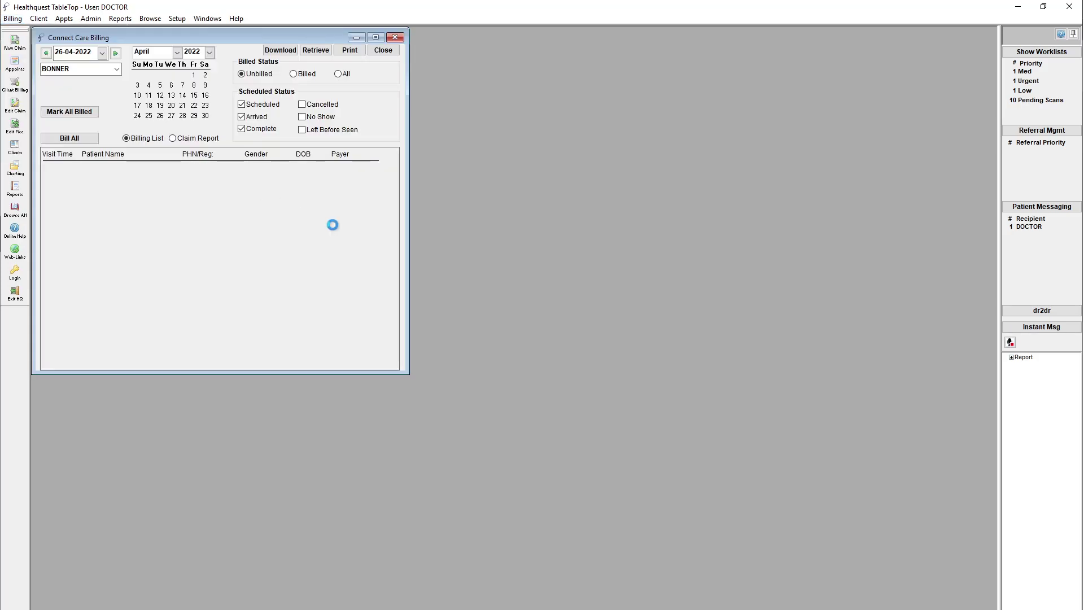
drag(248, 42, 346, 109)
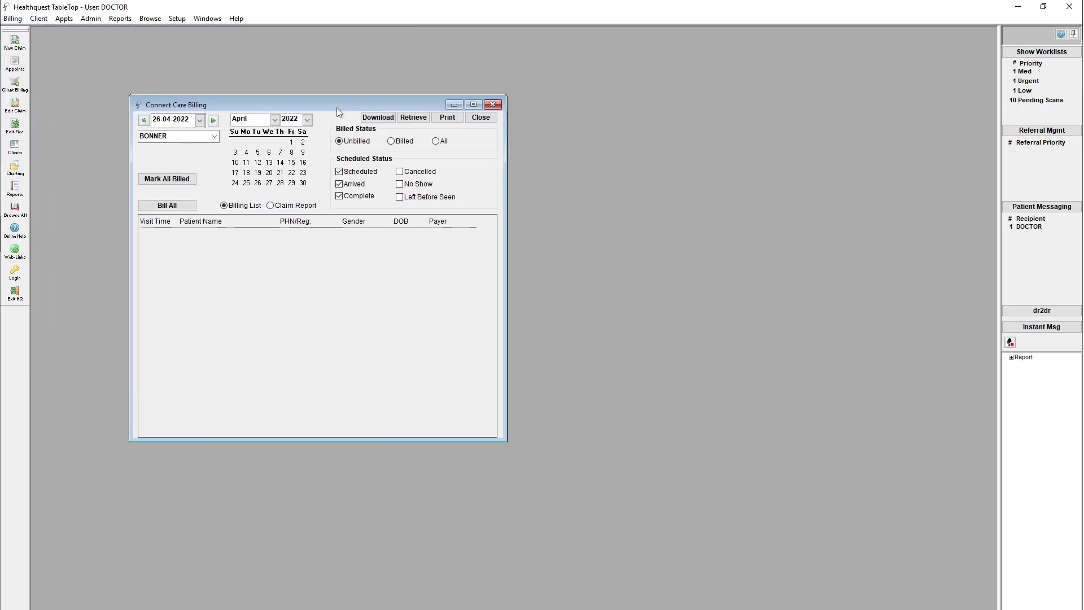
click(379, 118)
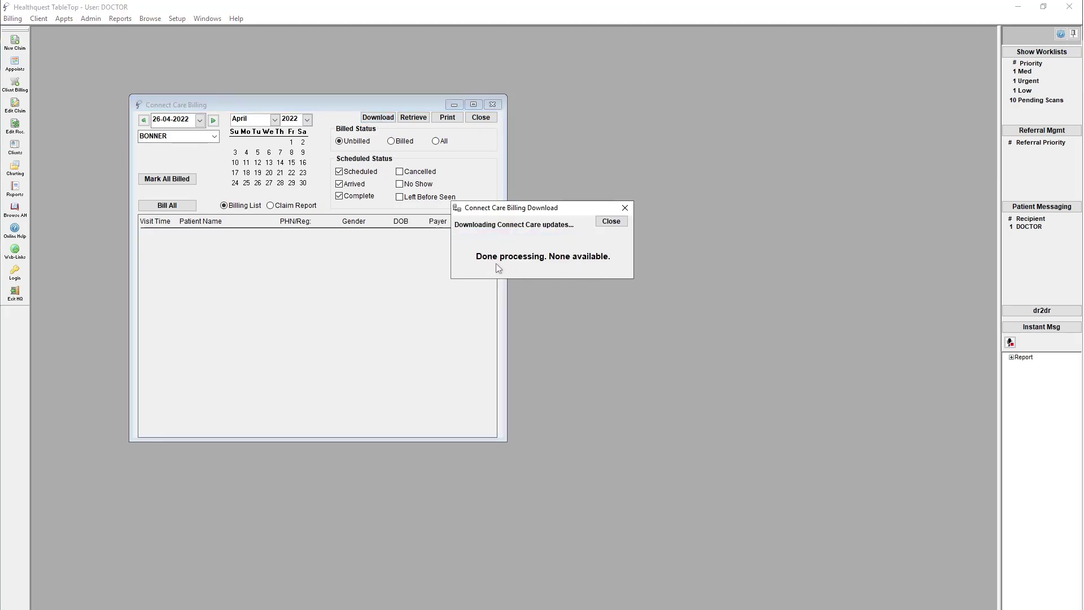
- Dismiss the download results and list unbilled Connect Care claims for 24 March 2022
click(611, 221)
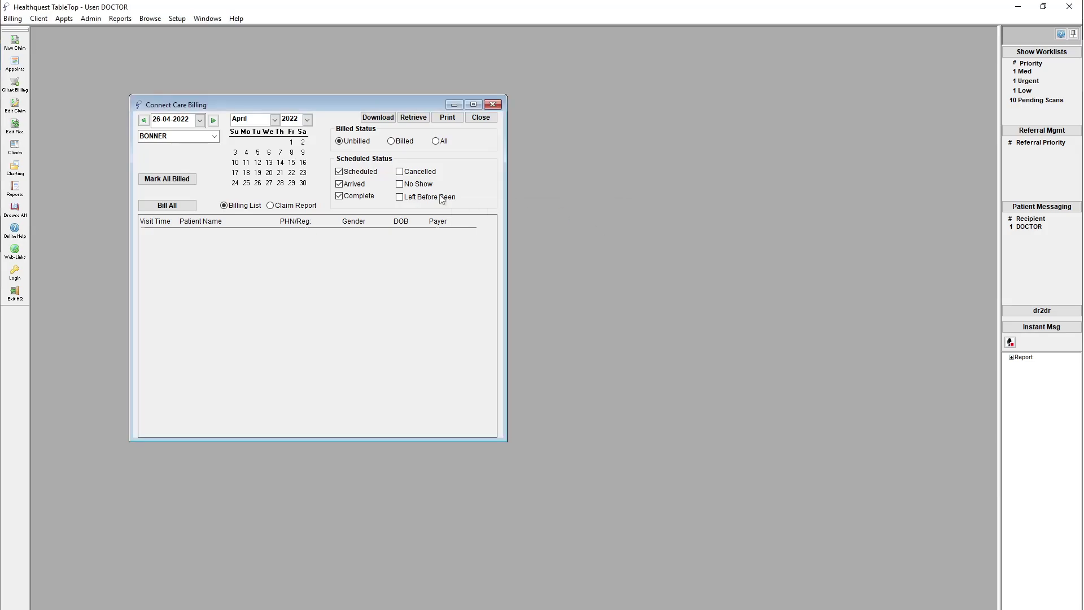
click(275, 121)
scroll(273, 140, up, 1)
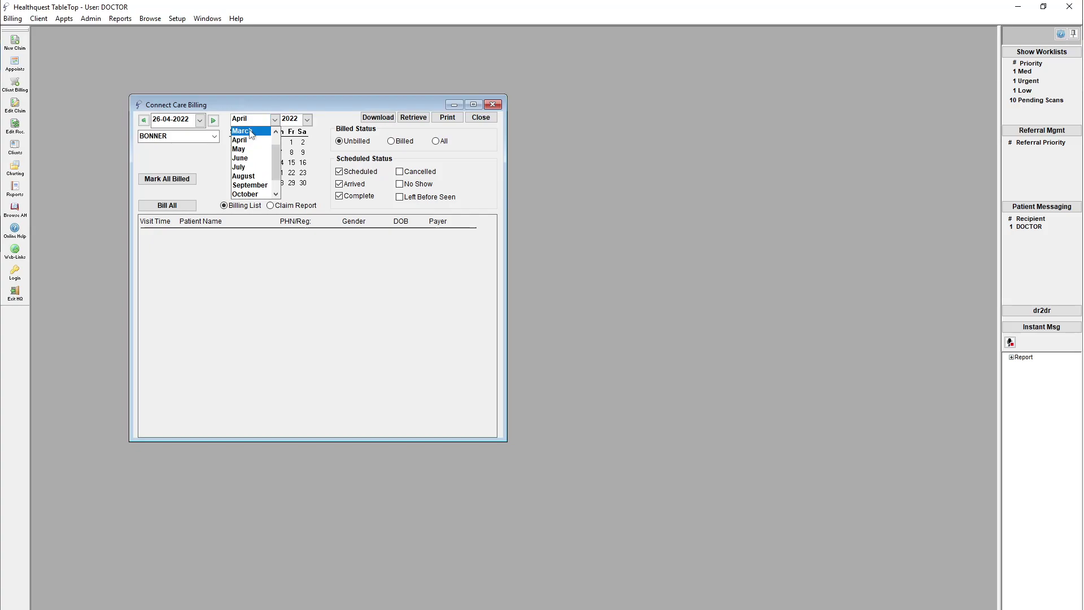
click(248, 130)
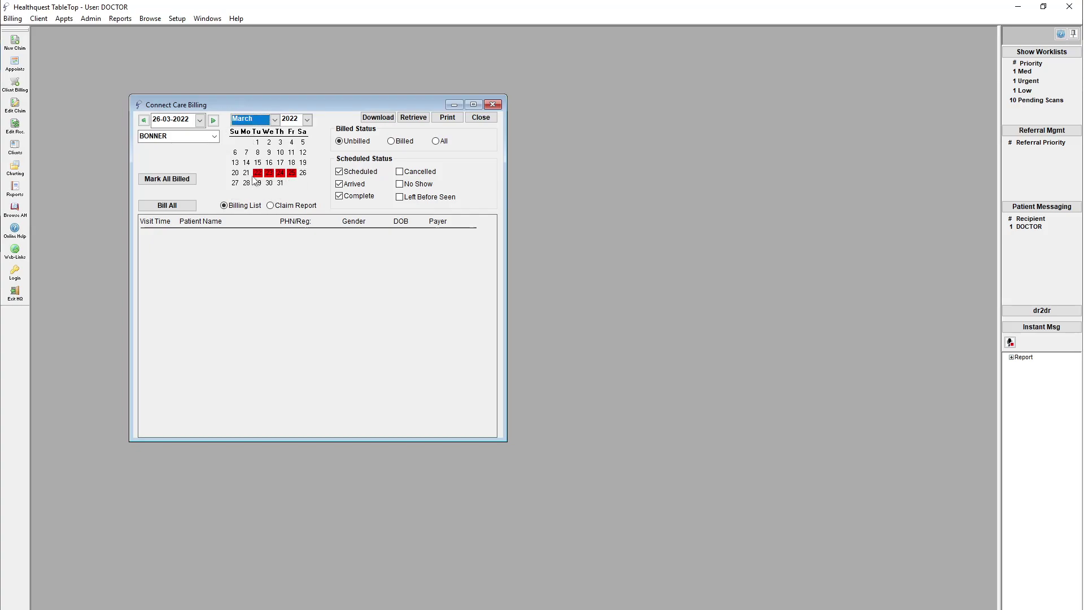
click(282, 175)
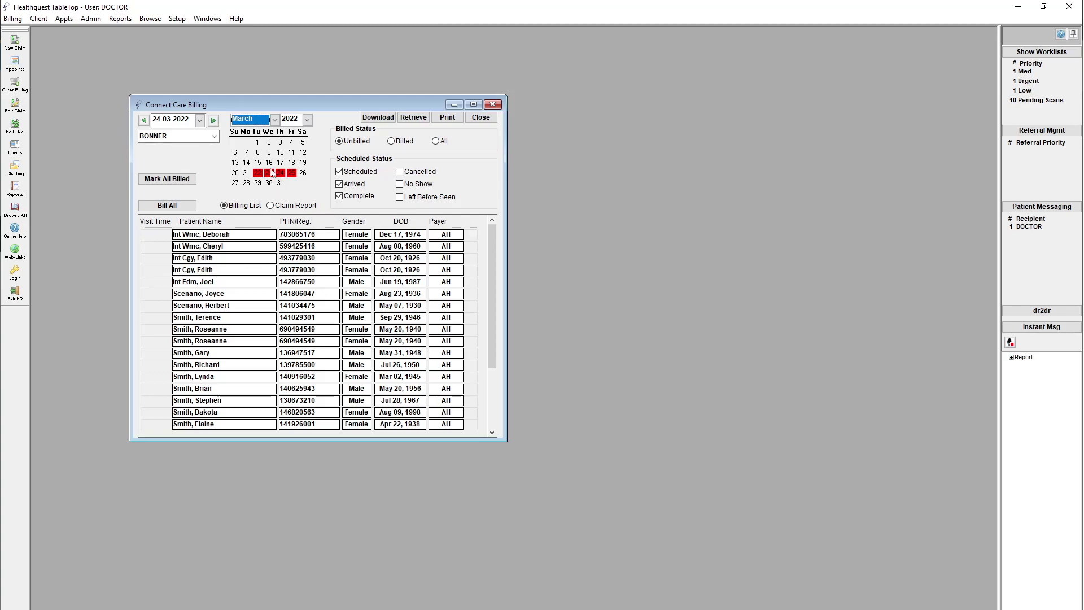
- Expand the first three patients' visits and start an AHC claim for the third patient's visit
click(228, 240)
click(250, 343)
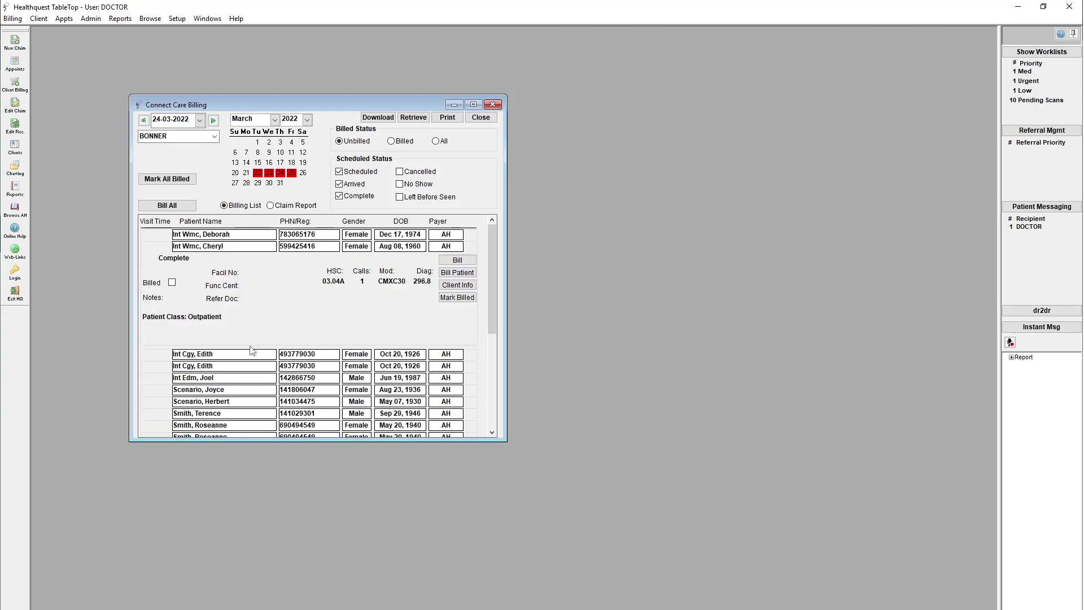
click(239, 354)
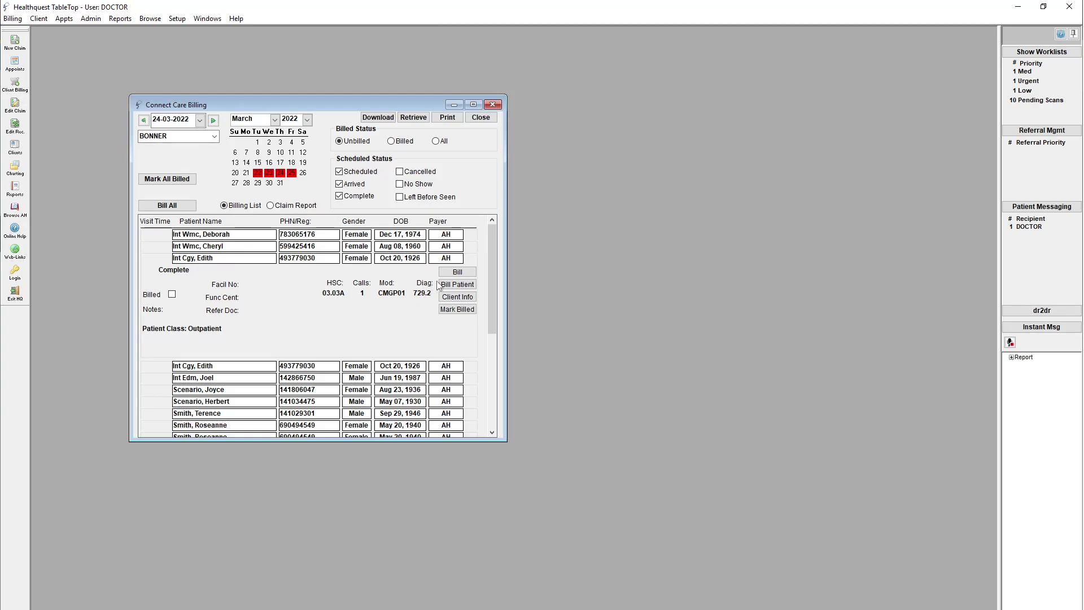
click(457, 272)
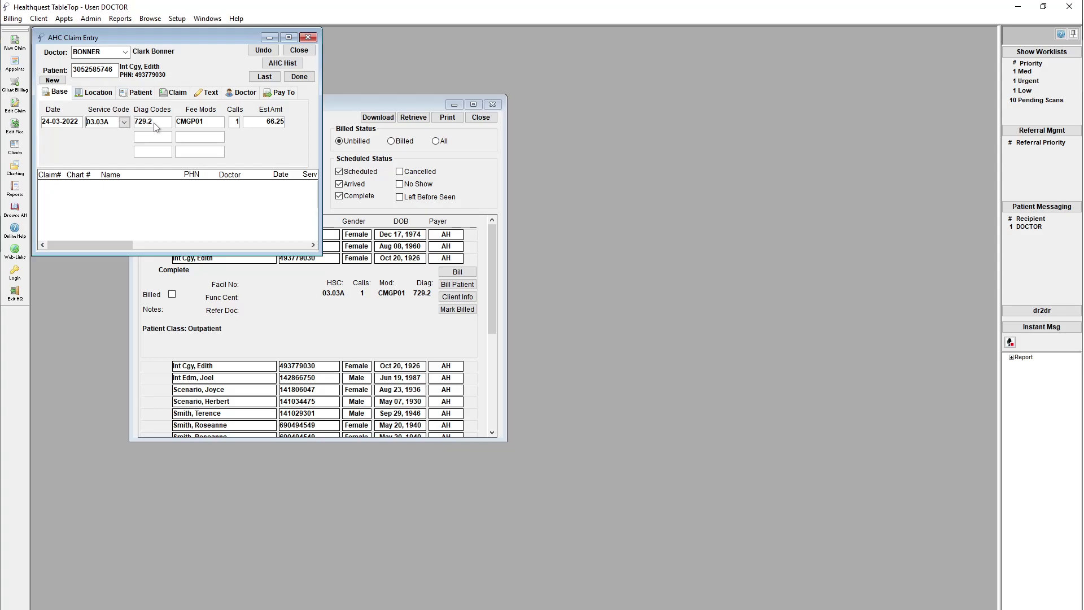
- Save the 24 March claim despite the older-visit warning, then dismiss both 03.04J claim errors
click(299, 77)
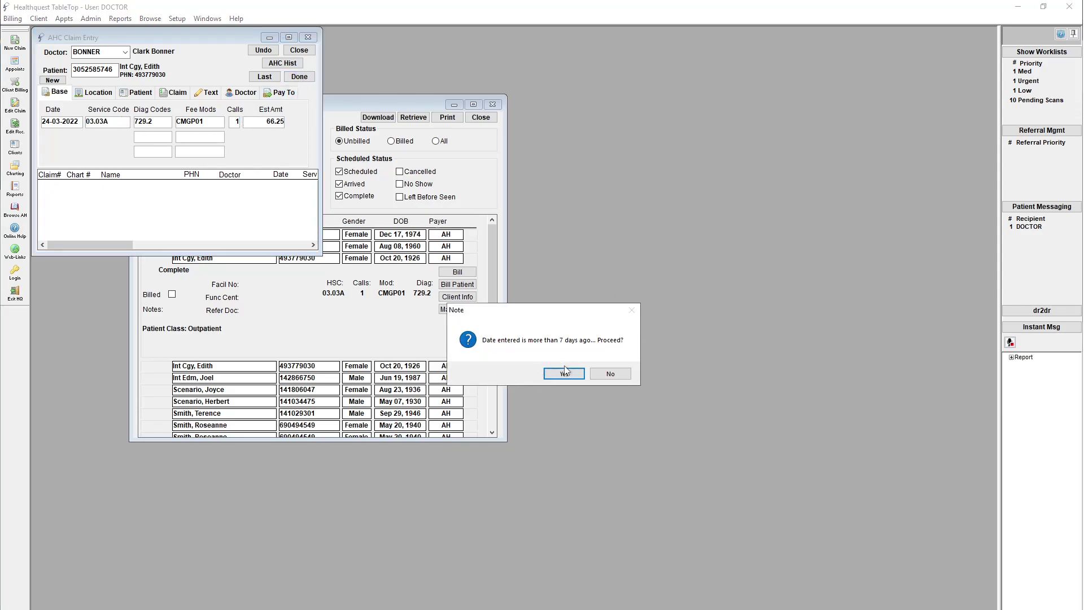
click(564, 375)
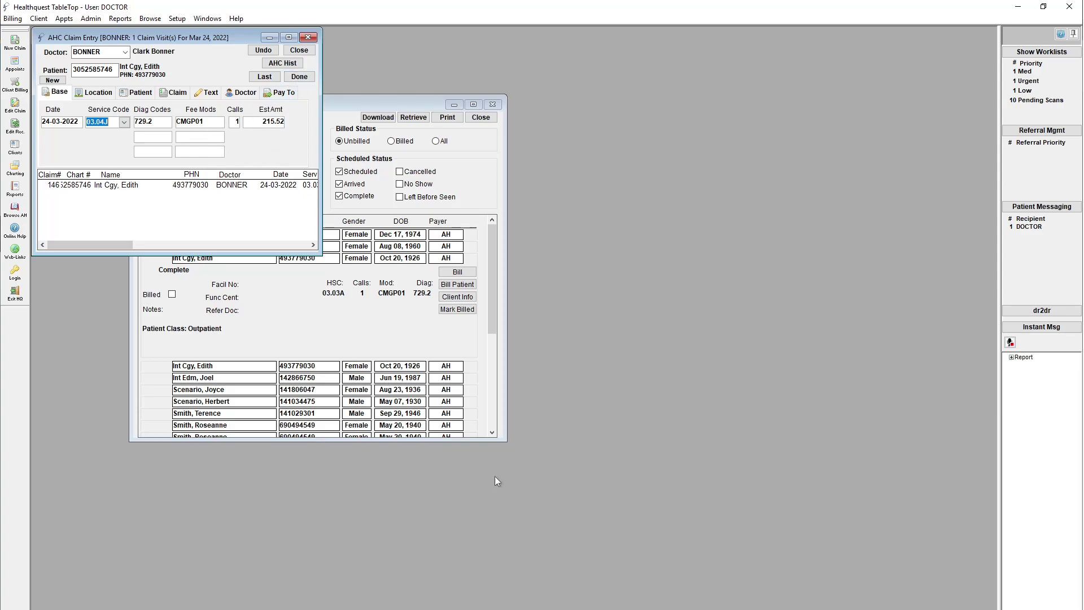
click(302, 79)
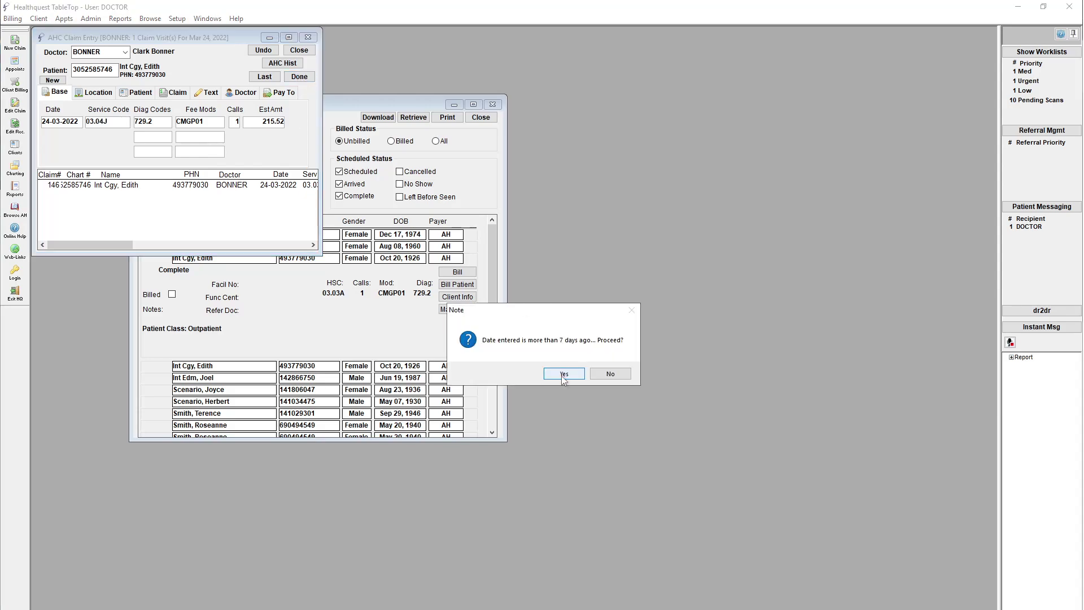
click(565, 377)
click(608, 374)
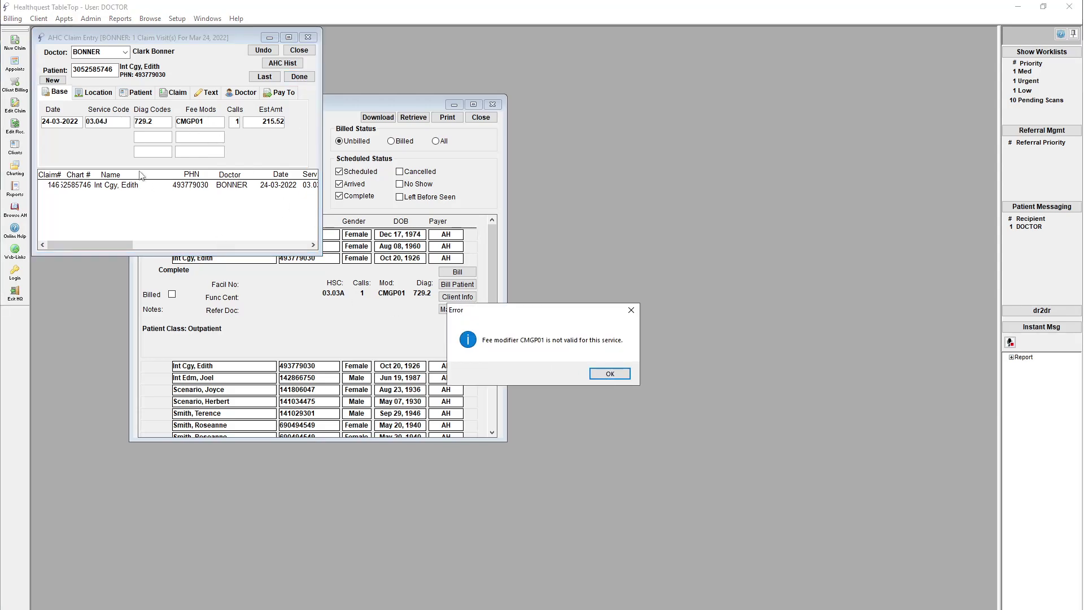
click(612, 375)
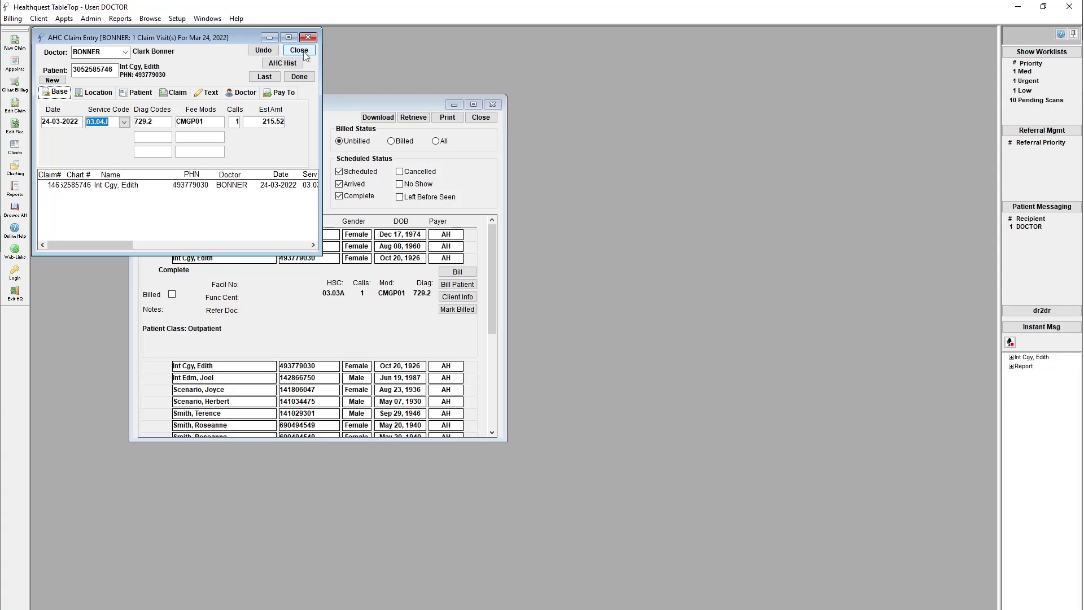
- Close the AHC Claim Entry and review the Connect Care billing list for the 03.04J visit
click(299, 51)
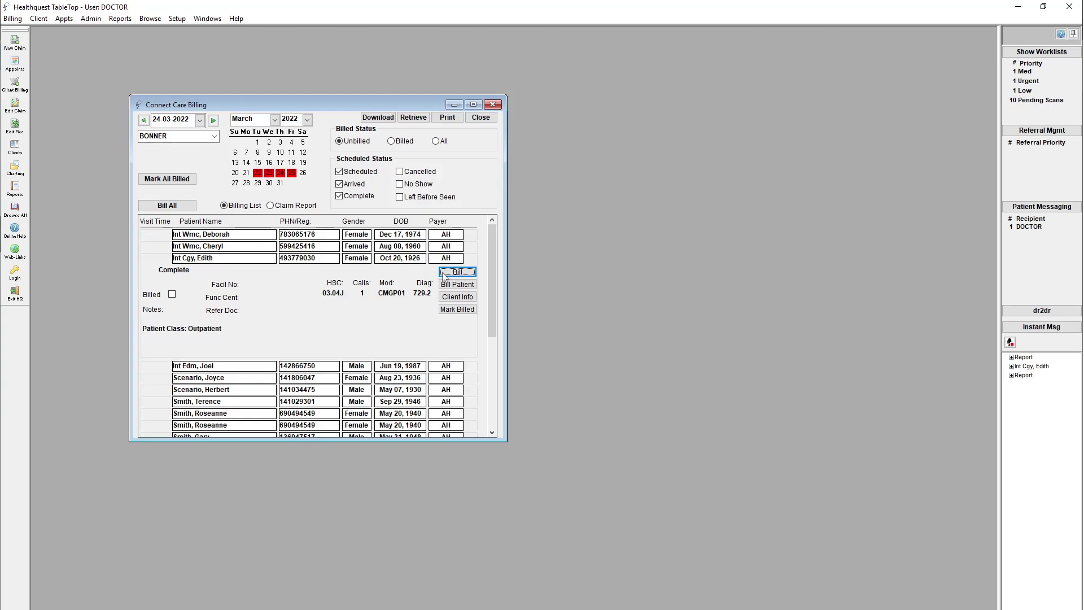
scroll(355, 359, down, 5)
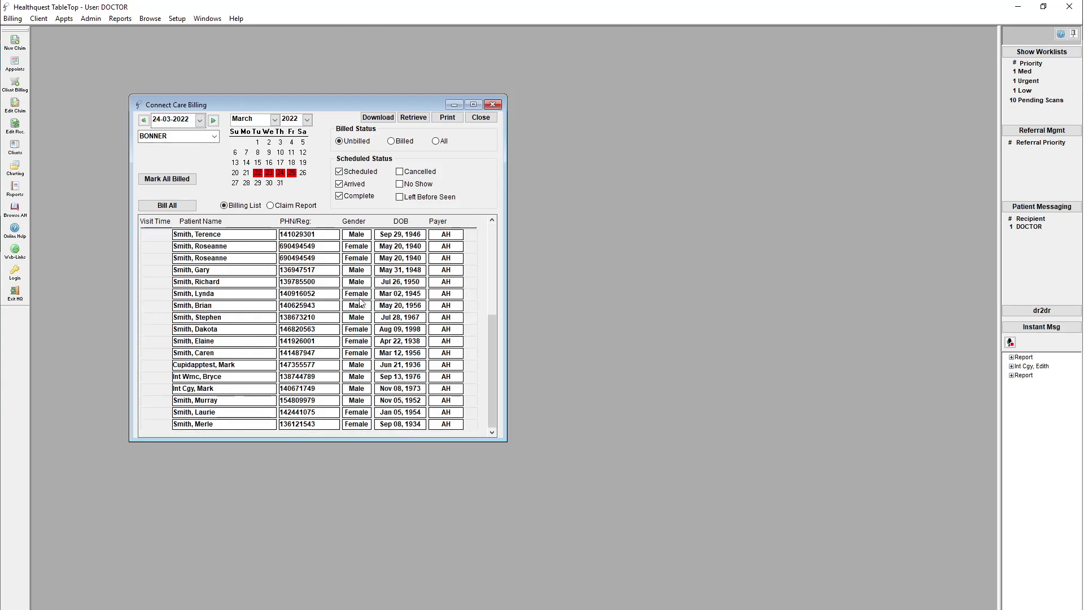
scroll(349, 370, up, 5)
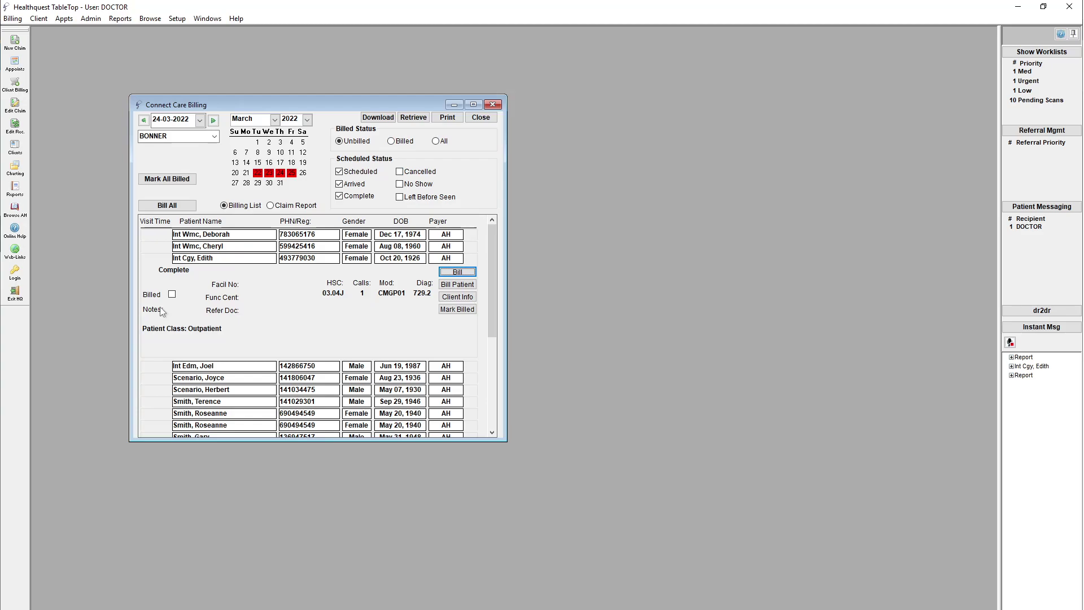
- Mark the third patient's visit as billed, then open an invoice for the next patient
click(172, 295)
click(459, 310)
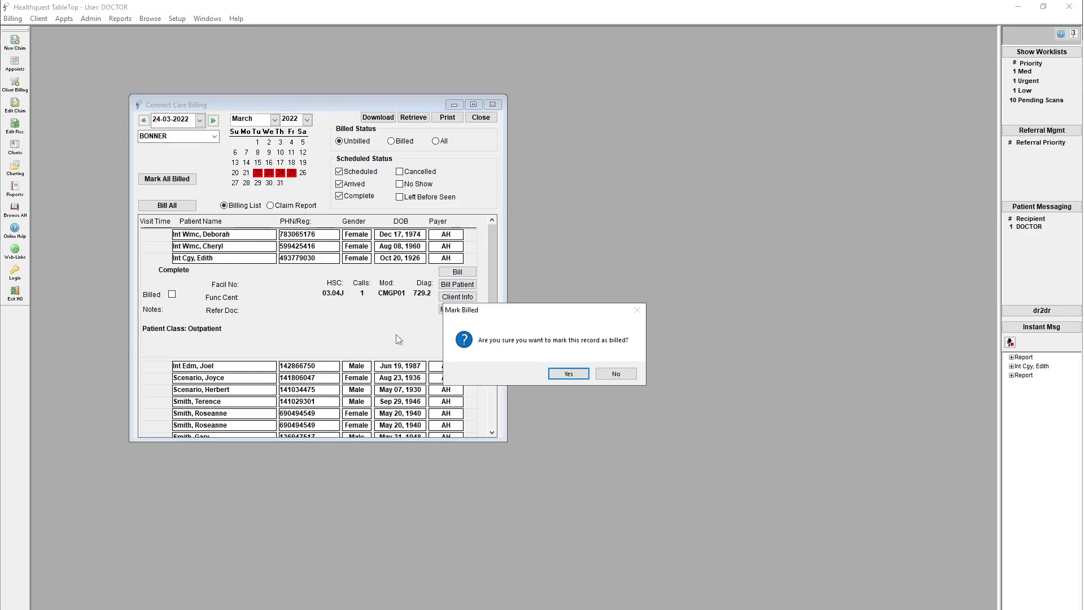
click(568, 373)
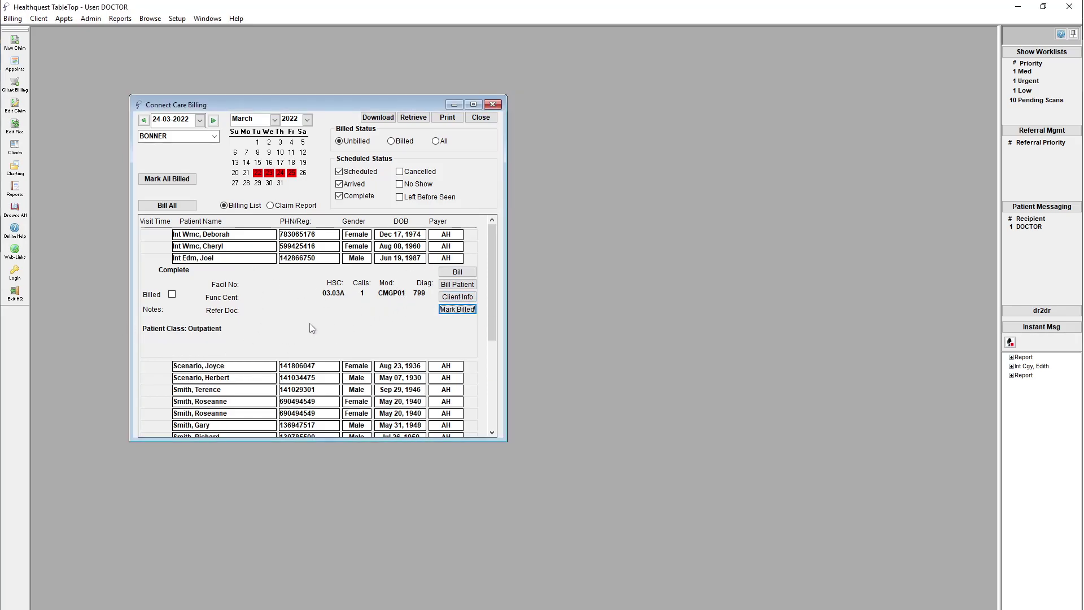
click(459, 285)
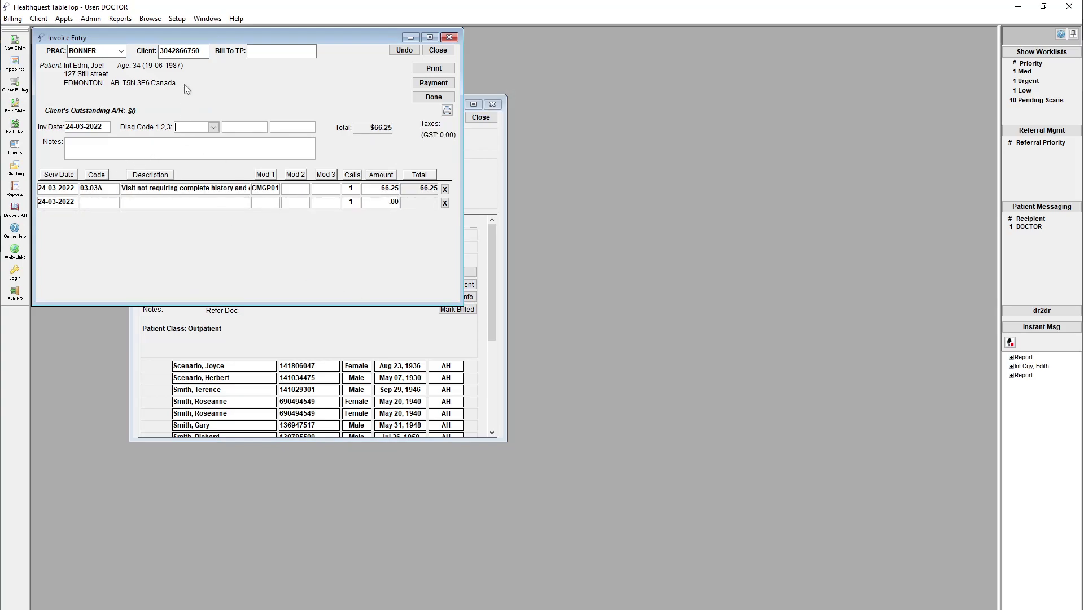
- Set the invoice's Bill To payer to Manulife Insurance Company, then open the patient's client details
click(254, 55)
text(manulife)
click(273, 70)
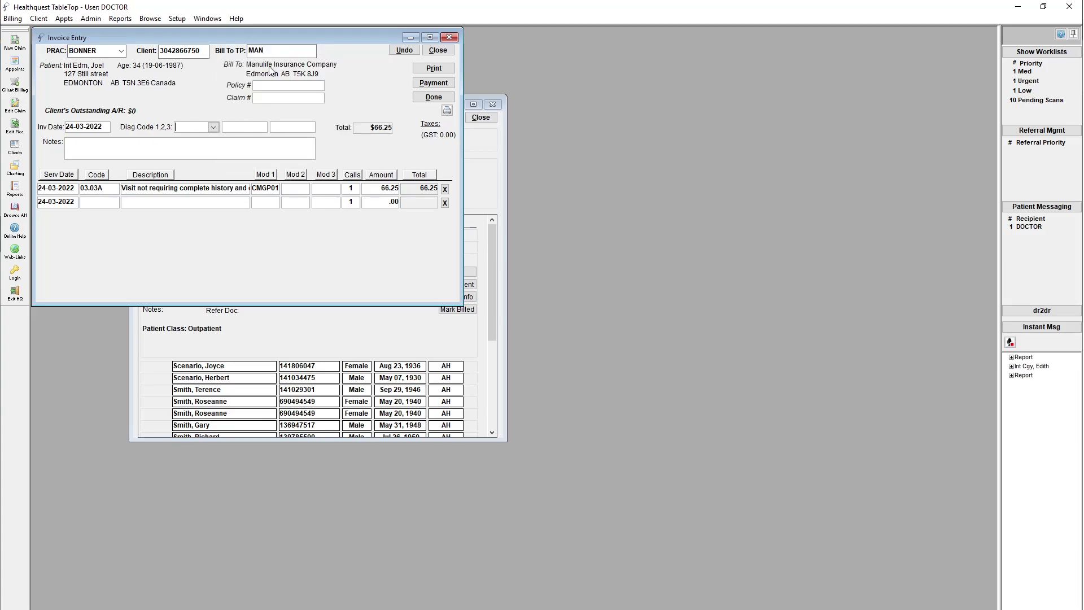
click(438, 49)
click(459, 299)
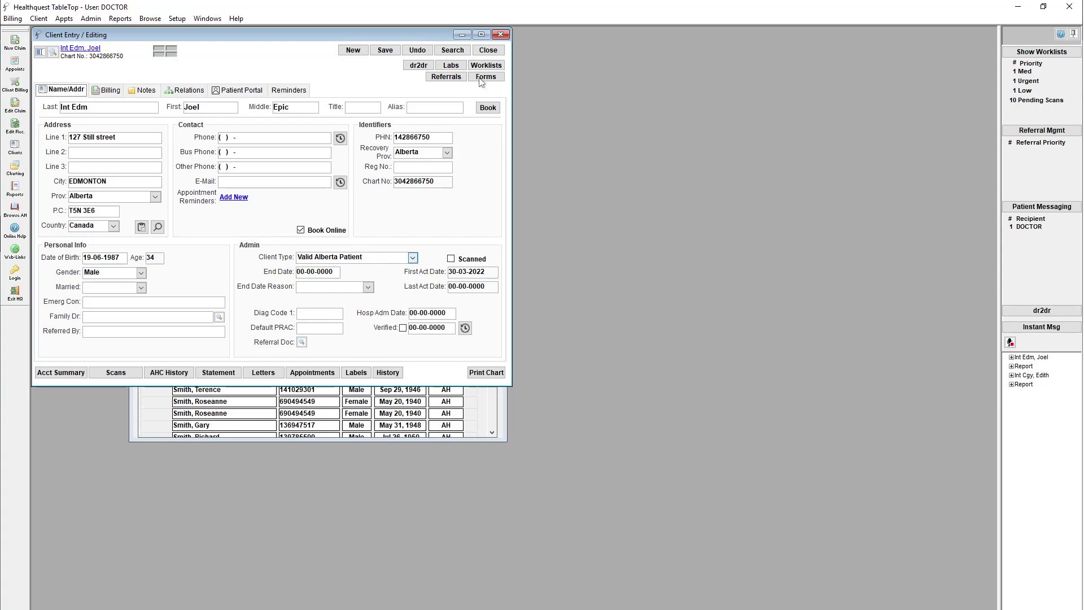
- Close the patient's Client Entry / Editing window
click(489, 51)
click(489, 51)
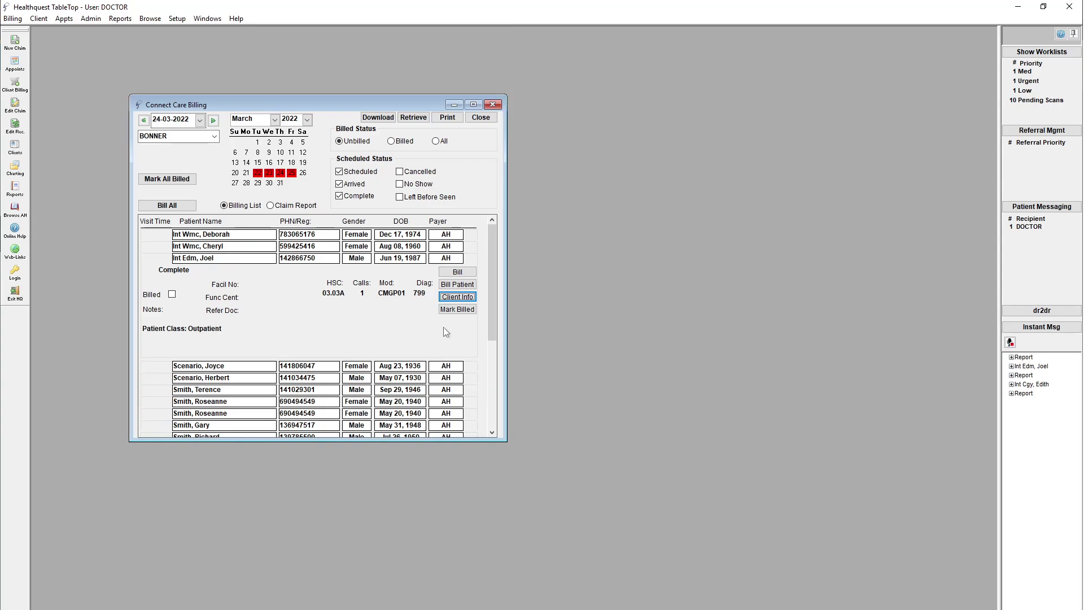